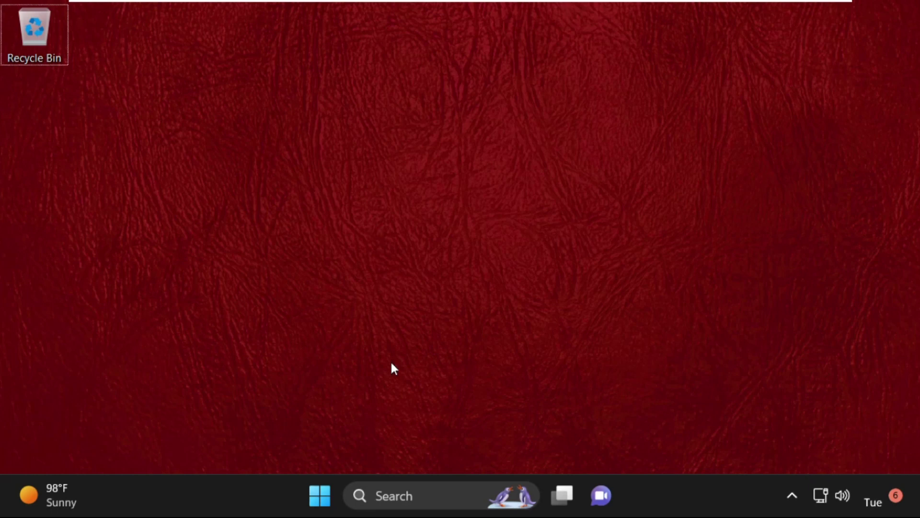
- Open the Run app from Windows search, reposition it, then close it
left_click(401, 496)
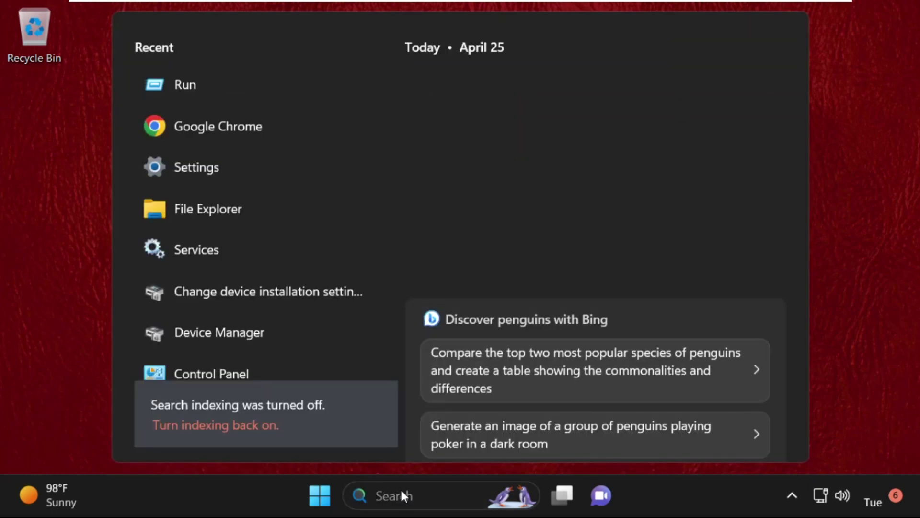
type("run")
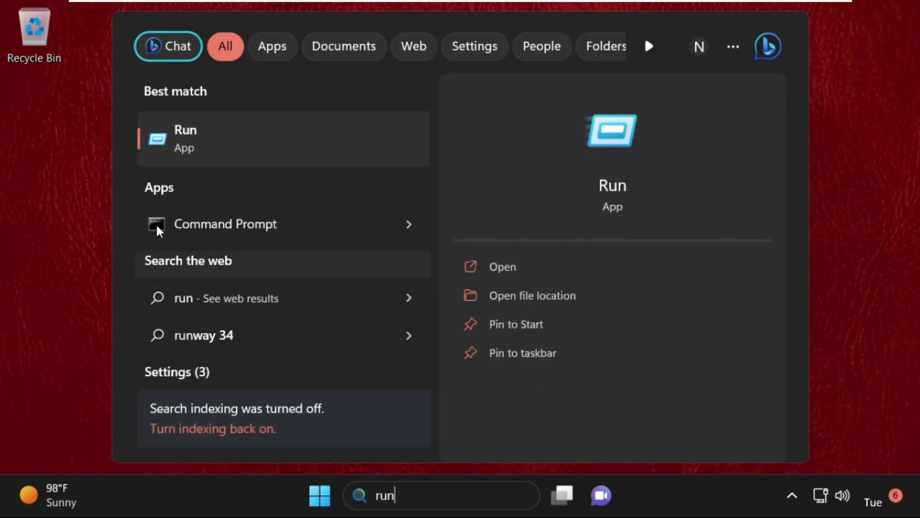
left_click(269, 143)
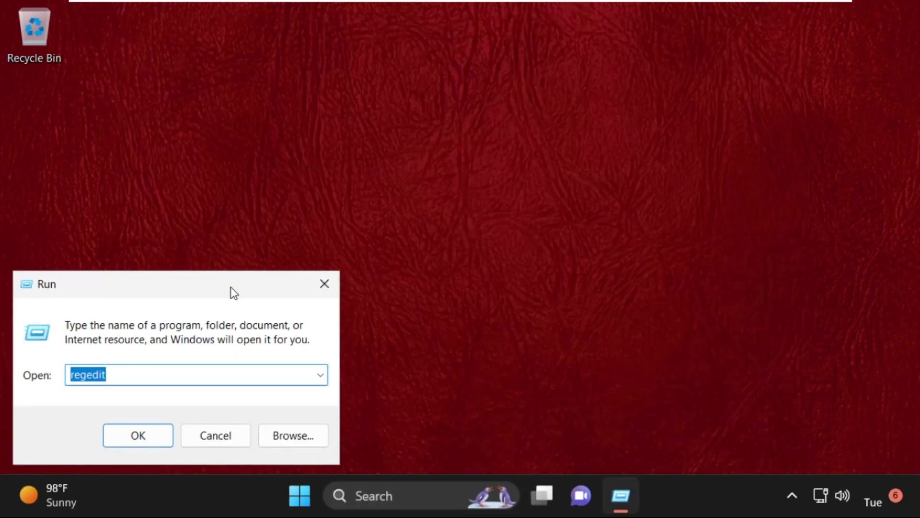
left_click_drag(230, 287, 455, 223)
left_click(545, 220)
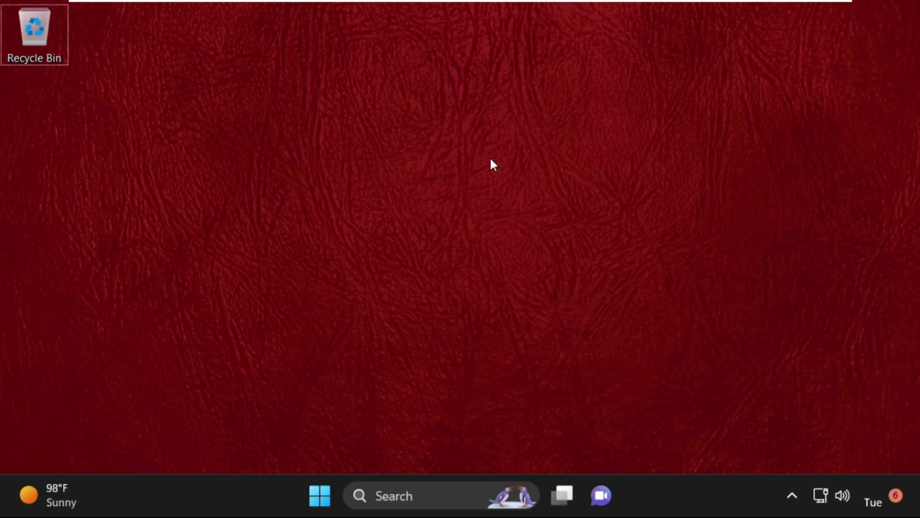
- Reopen Run with Win+R and launch regedit
key("super+r")
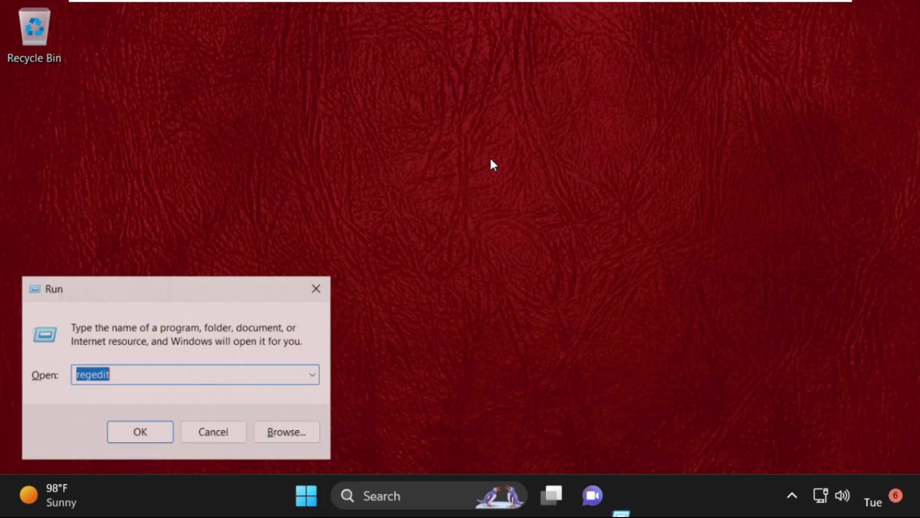
left_click_drag(217, 291, 531, 152)
left_click(463, 230)
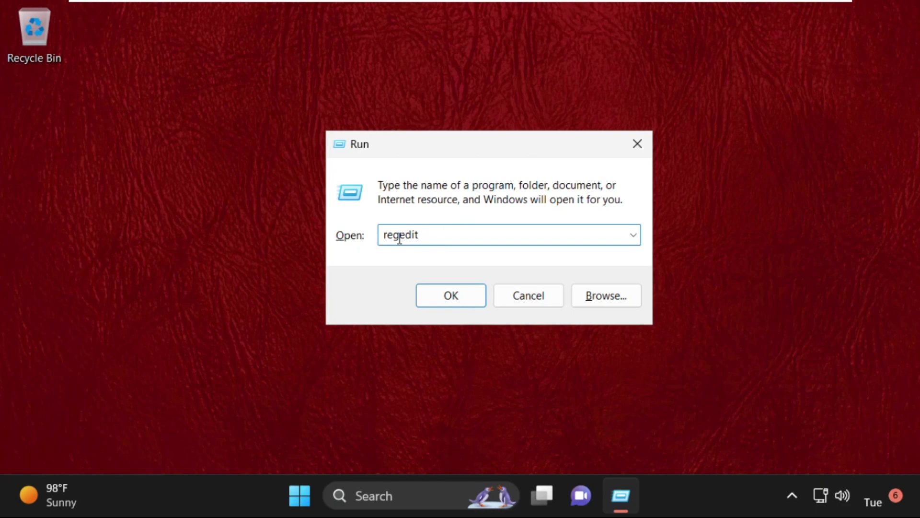
left_click(454, 297)
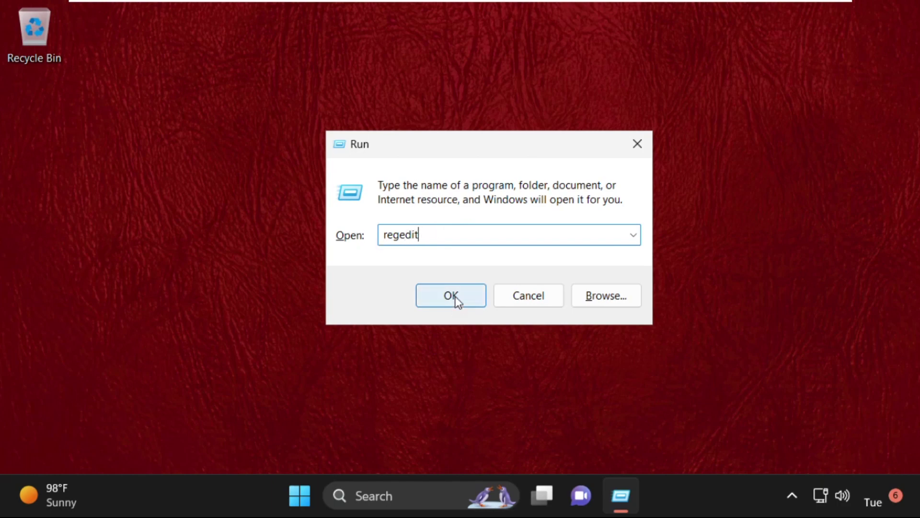
- Approve Registry Editor's admin prompt and select BootExecute under SYSTEM\CurrentControlSet\Control\Session Manager
left_click(432, 389)
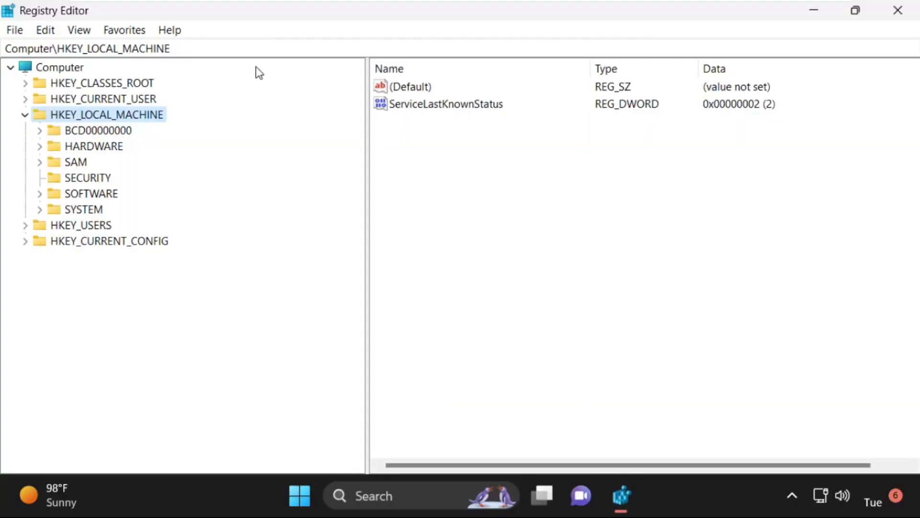
double_click(169, 10)
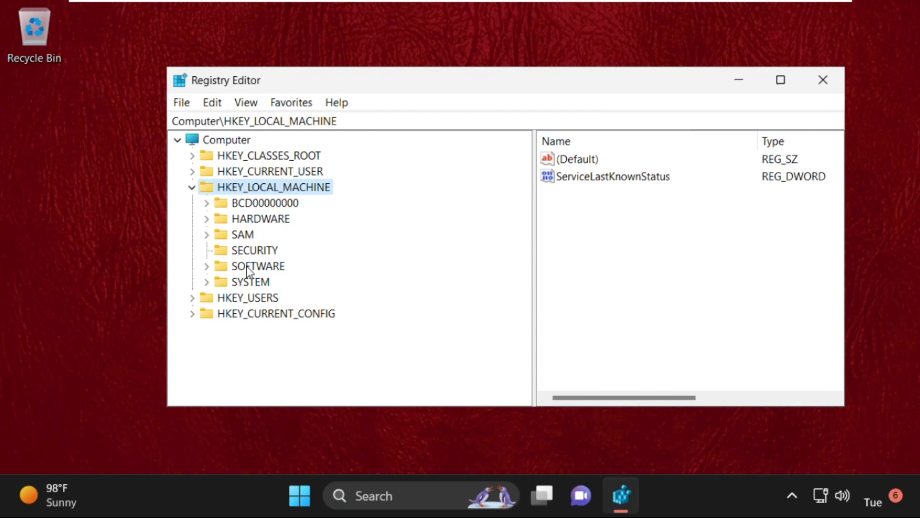
left_click(208, 282)
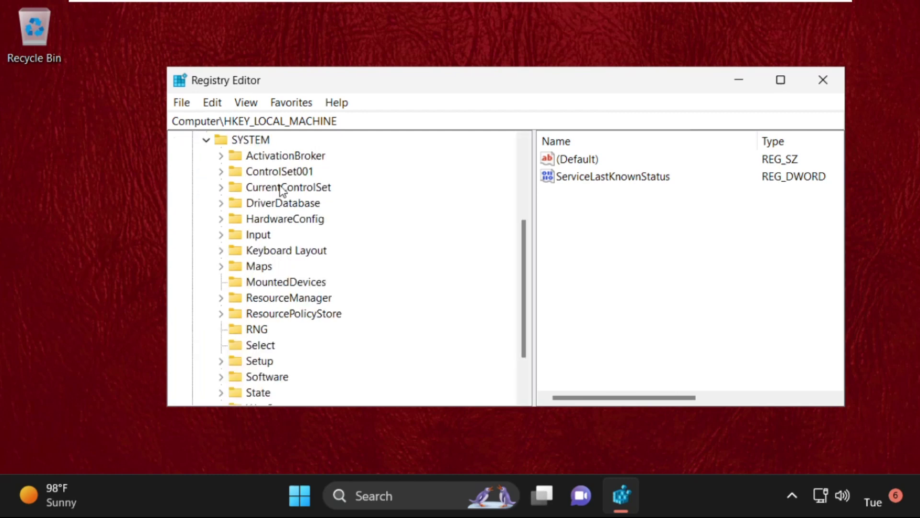
left_click(222, 187)
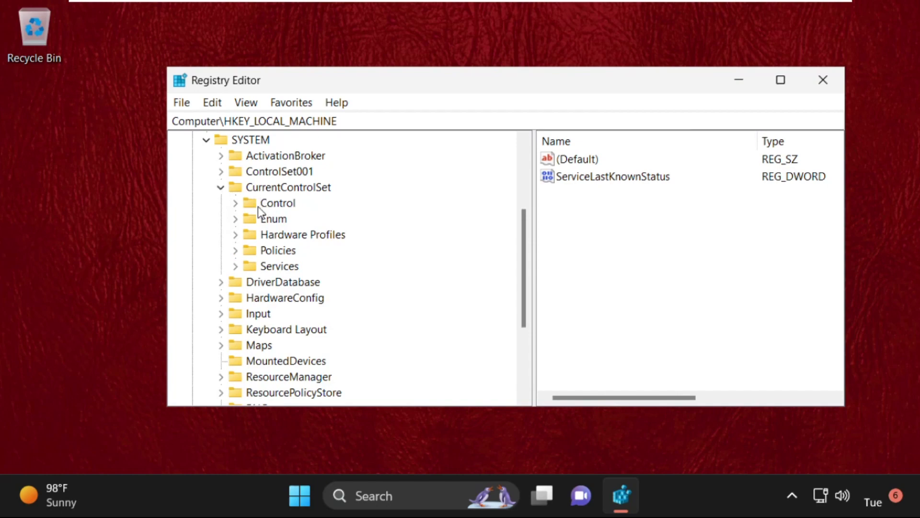
left_click(237, 205)
scroll(309, 253, "down", 8)
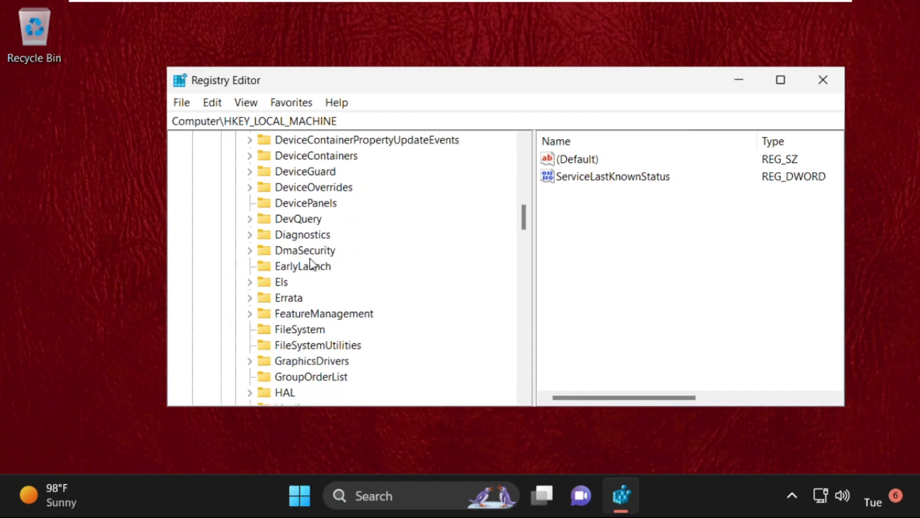
scroll(309, 260, "down", 6)
scroll(310, 262, "down", 3)
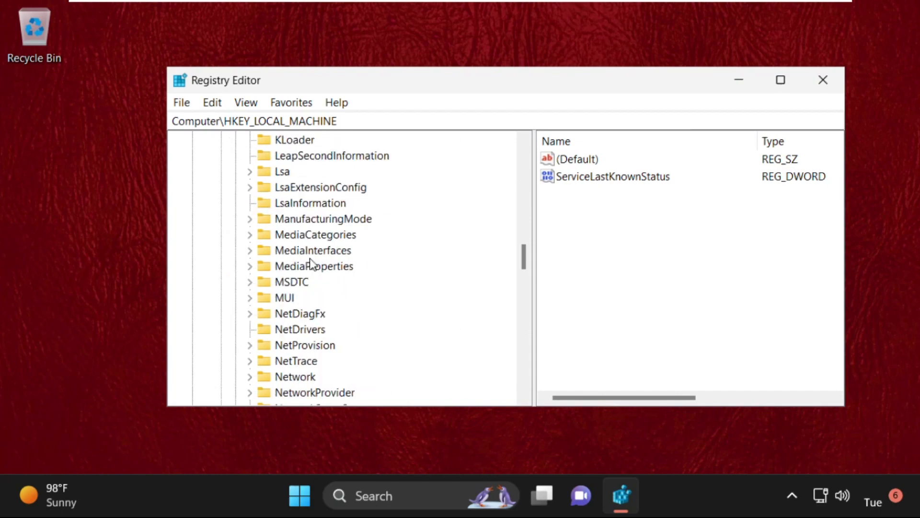
scroll(310, 262, "down", 4)
scroll(310, 262, "down", 6)
scroll(310, 257, "down", 1)
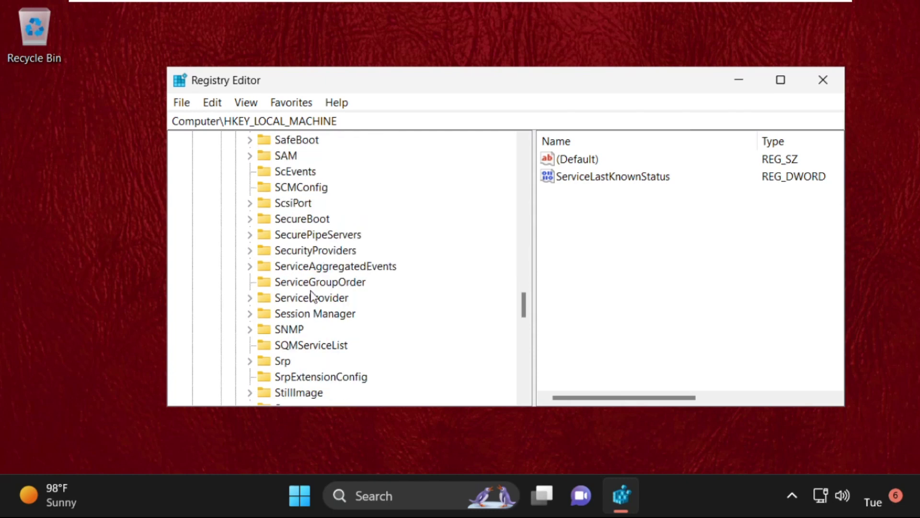
scroll(310, 289, "down", 1)
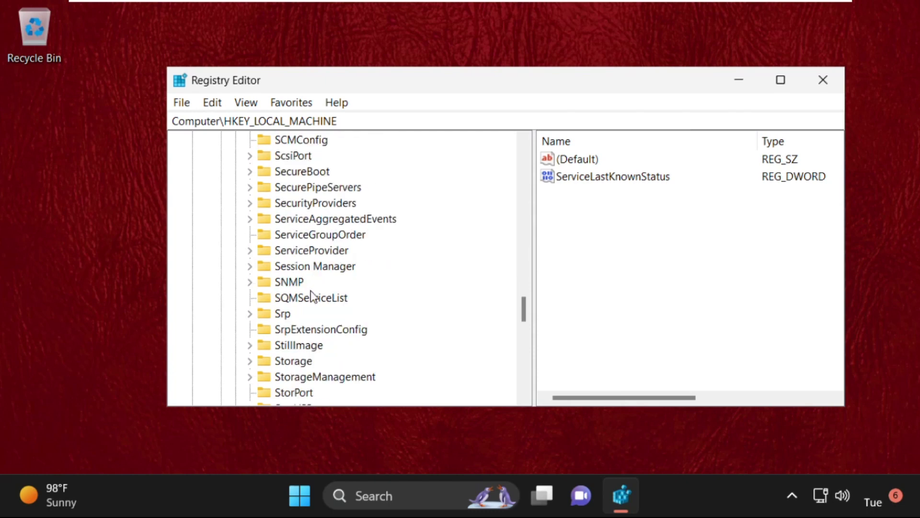
left_click(298, 270)
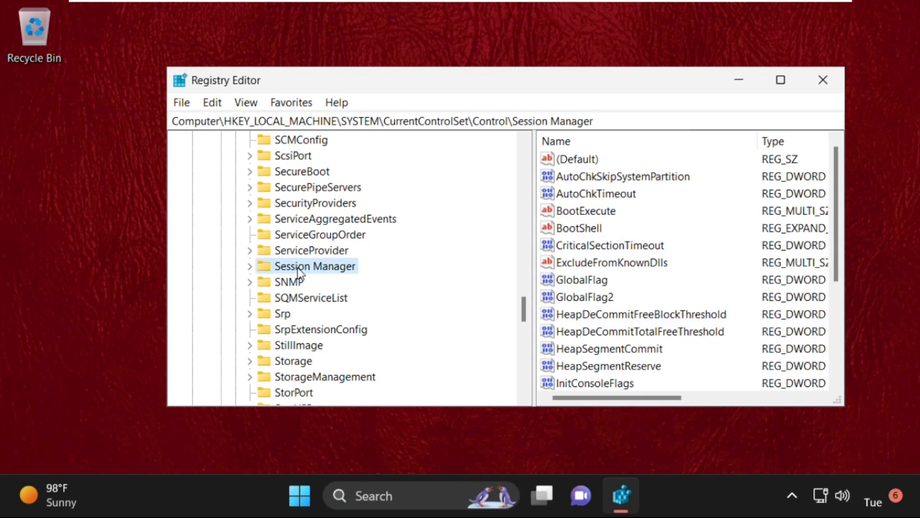
left_click(604, 215)
- Set BootExecute's data to autocheck autochk /k:c* and close Registry Editor
right_click(591, 219)
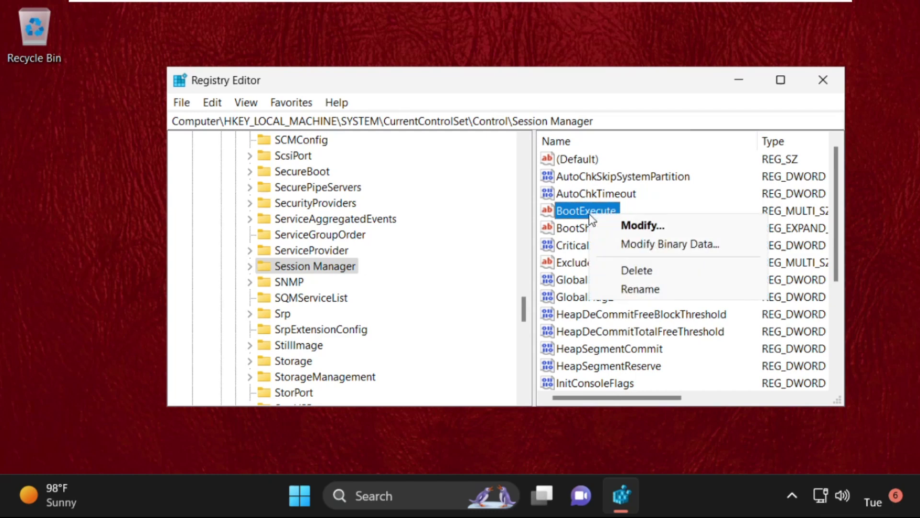
left_click(622, 226)
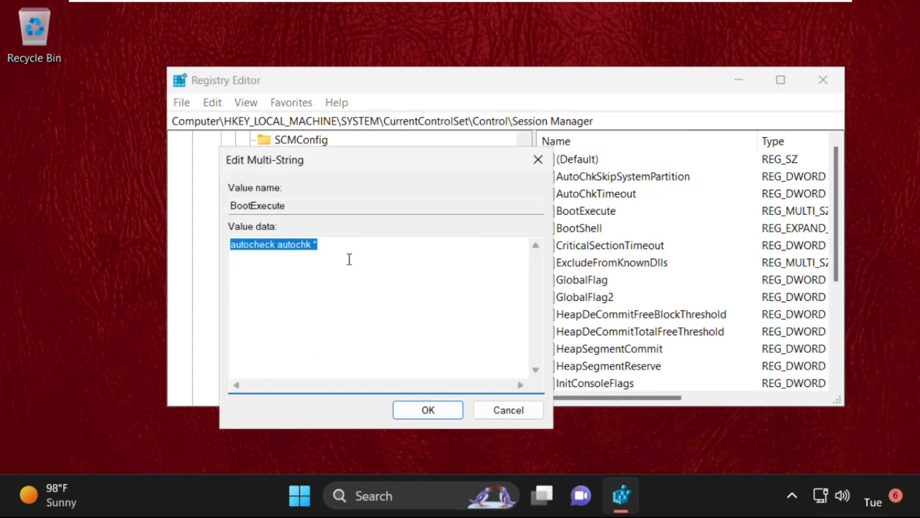
left_click(295, 247)
type("/")
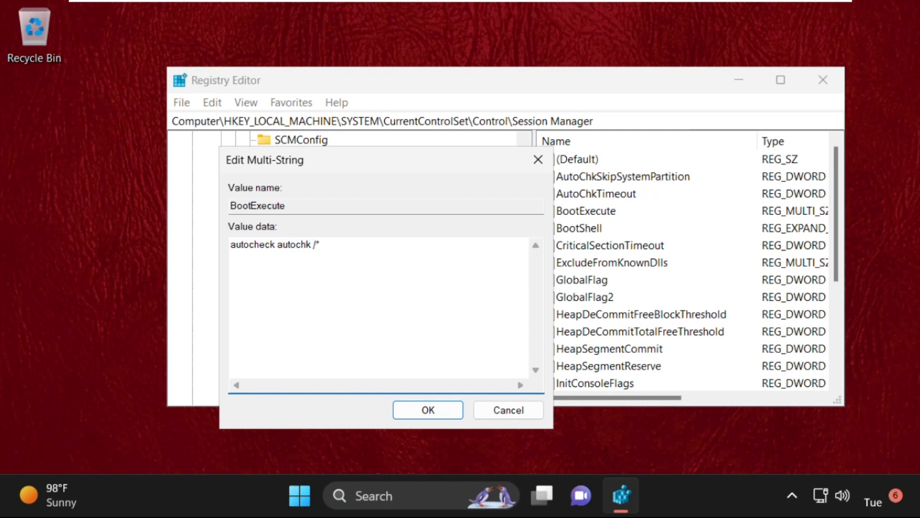
type("k:")
type("c")
key("Return")
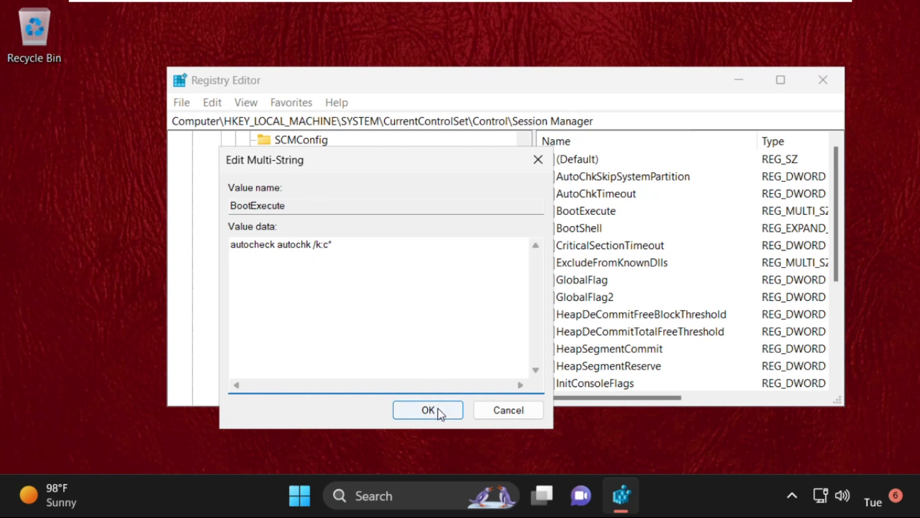
left_click(437, 410)
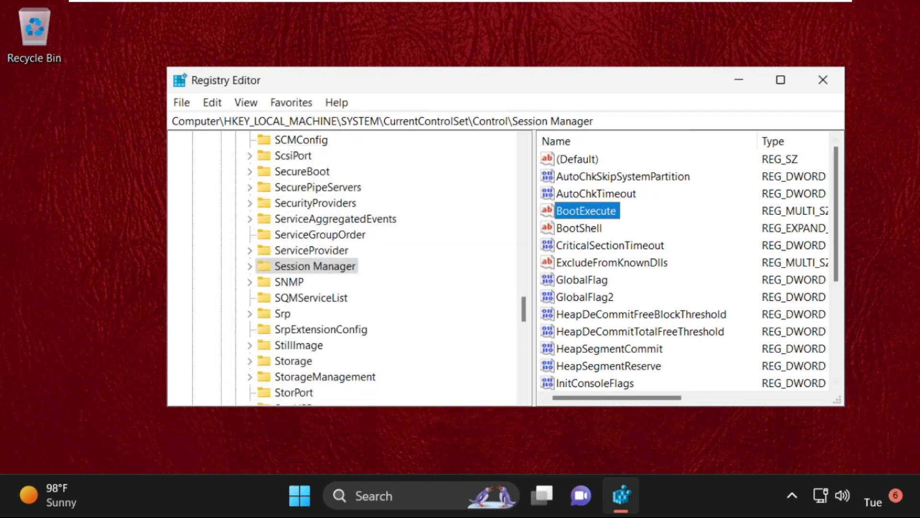
left_click(832, 85)
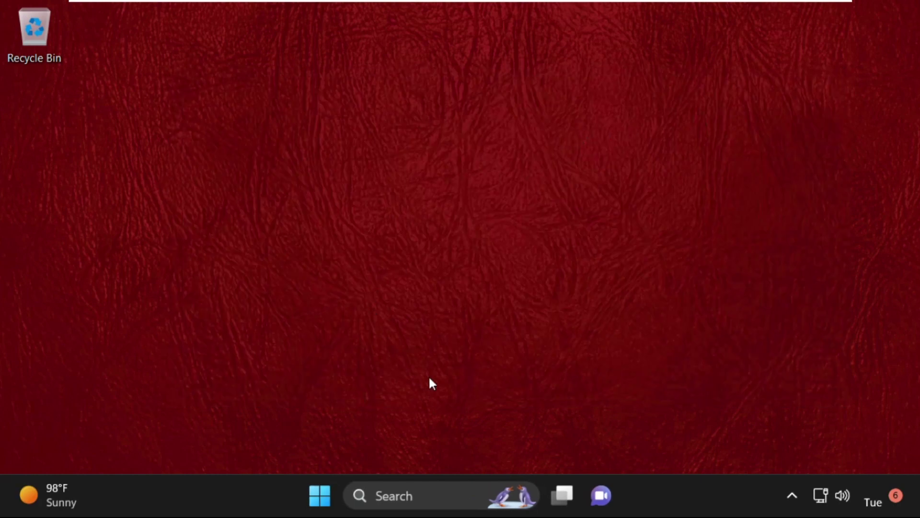
- Open Task Manager from the taskbar and browse This PC for a new task's program
right_click(678, 495)
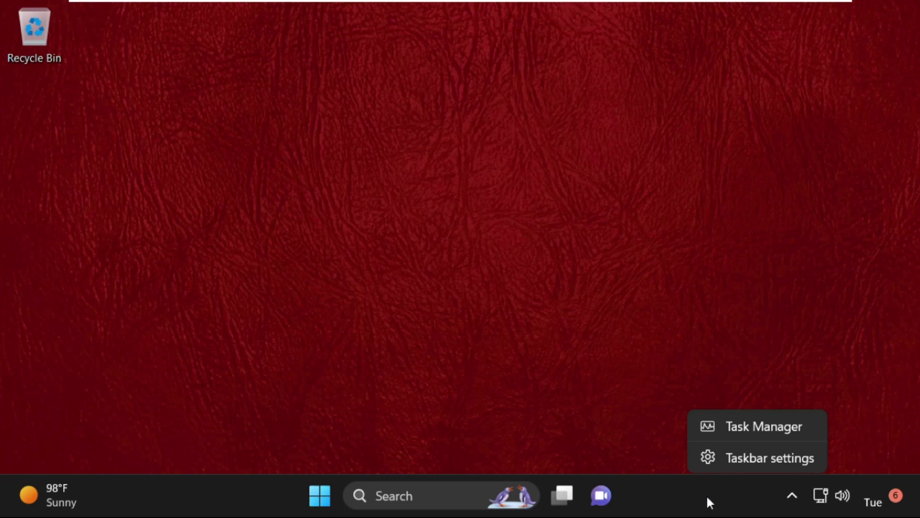
left_click(746, 426)
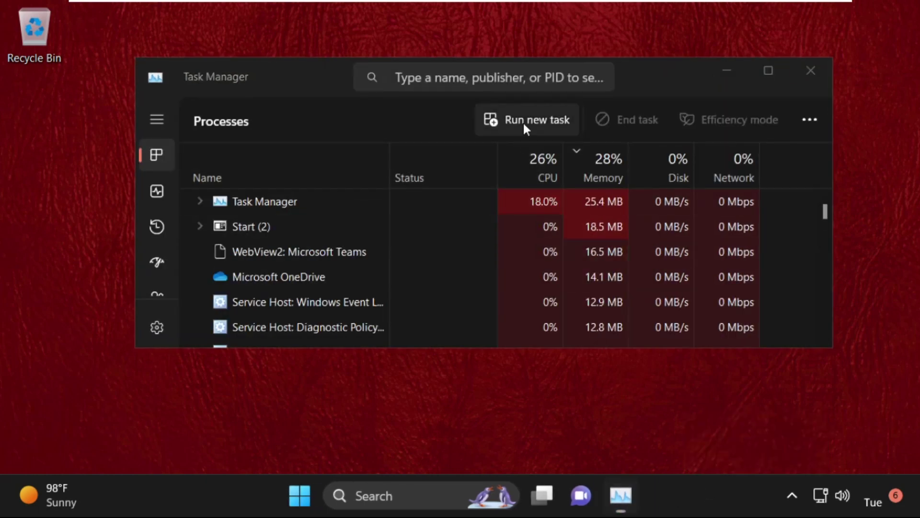
left_click(524, 123)
left_click(412, 245)
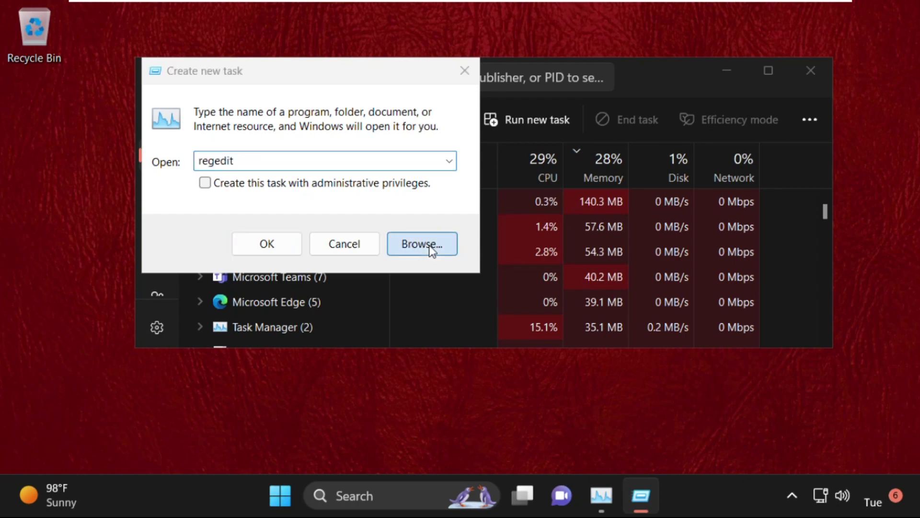
scroll(238, 289, "down", 3)
left_click(224, 291)
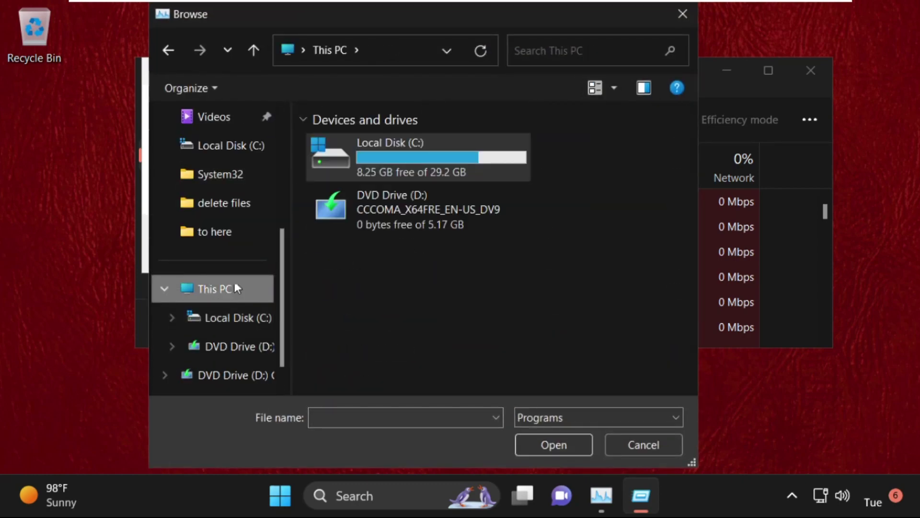
- Browse to C:\Windows\System32 and pick cmd.exe as the new task
left_click(415, 156)
double_click(414, 156)
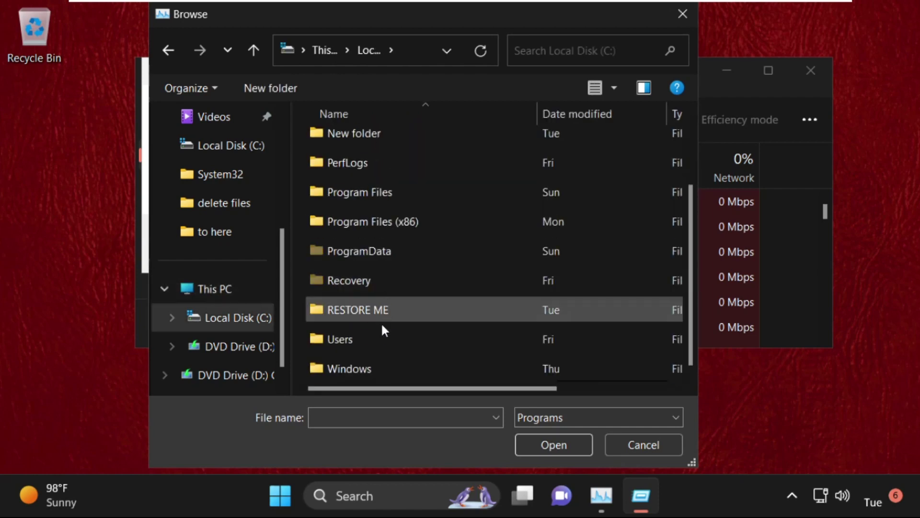
double_click(371, 365)
scroll(375, 338, "down", 5)
scroll(374, 312, "down", 5)
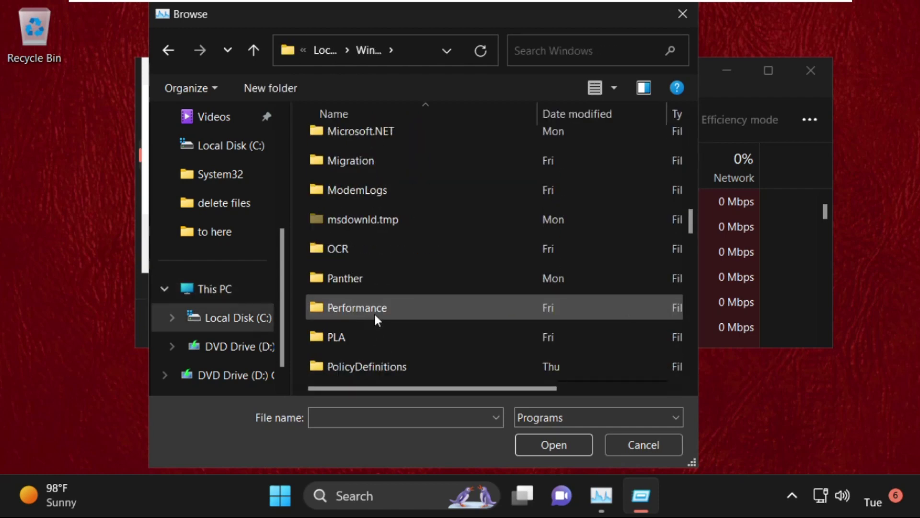
scroll(374, 312, "down", 6)
scroll(374, 312, "down", 5)
scroll(375, 315, "up", 3)
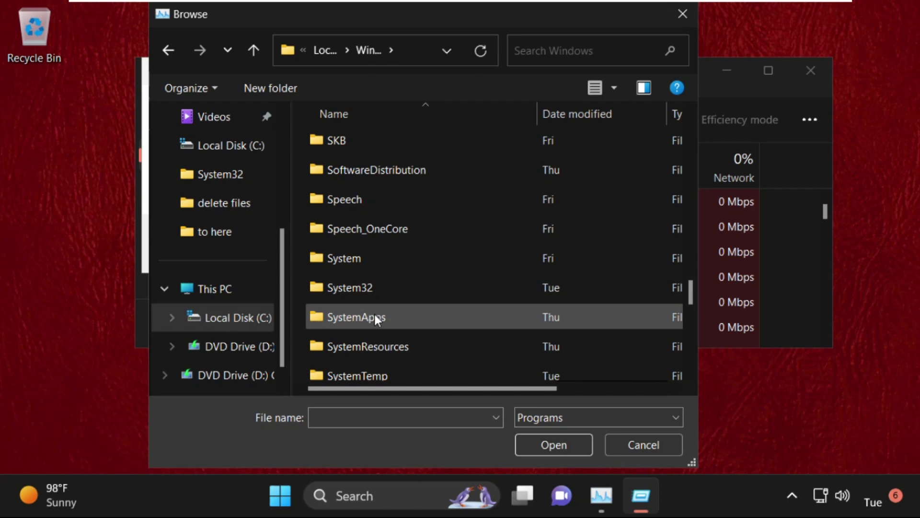
double_click(375, 295)
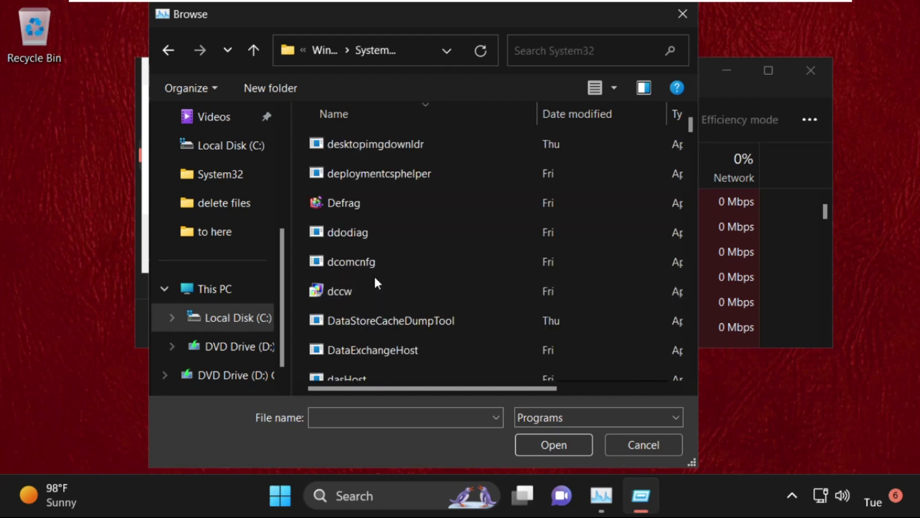
type("custominstallexec")
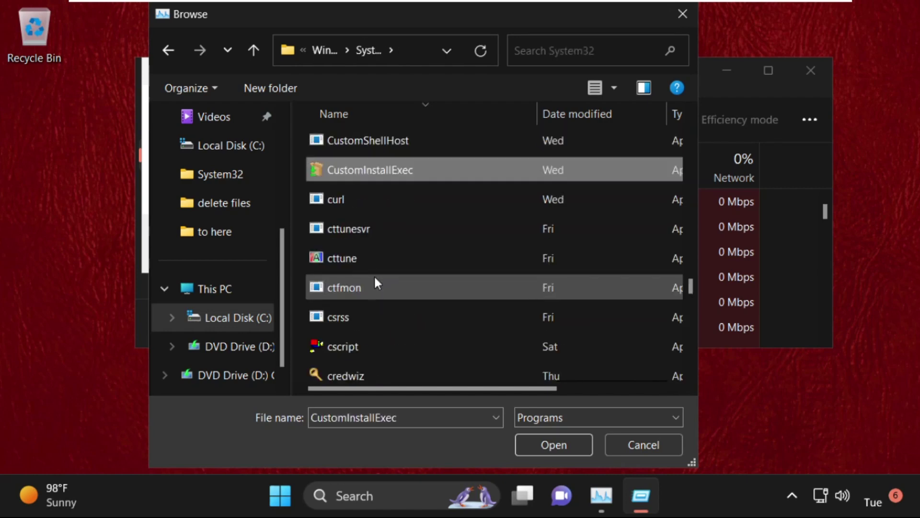
scroll(373, 283, "down", 3)
scroll(374, 284, "down", 4)
left_click(361, 309)
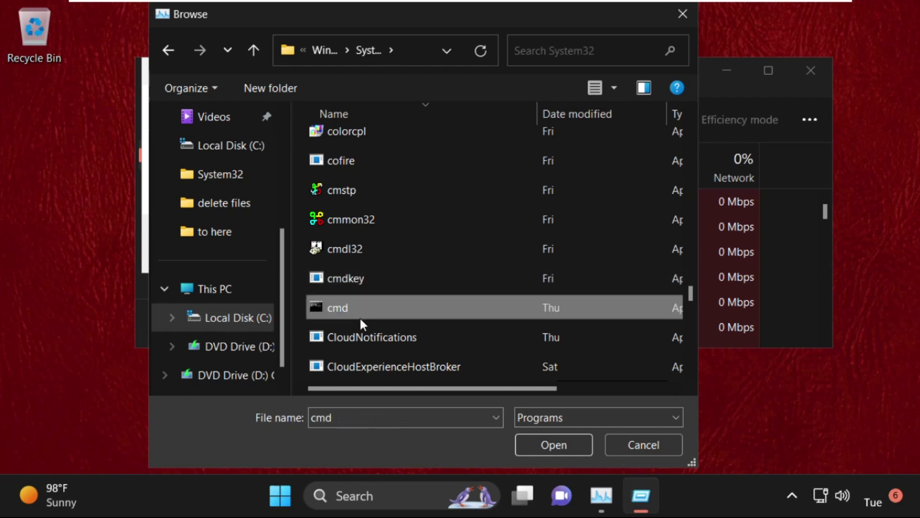
left_click(547, 440)
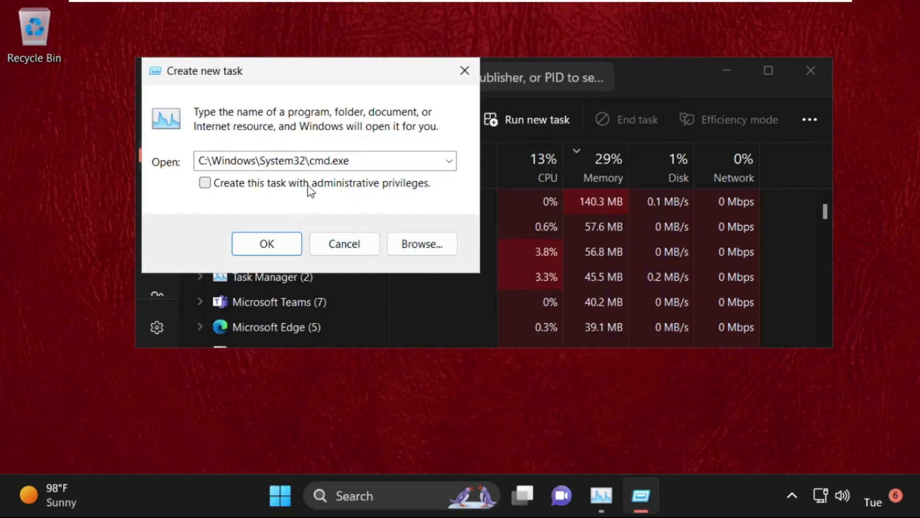
- Launch cmd.exe as administrator, close Task Manager, and run sfc /scanfile on ieframe.dll
left_click(308, 185)
left_click(285, 246)
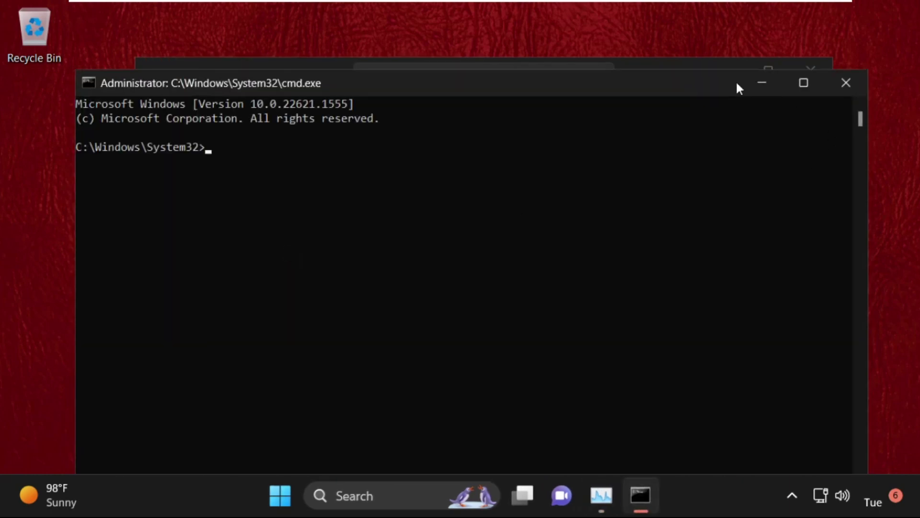
left_click_drag(729, 73, 718, 247)
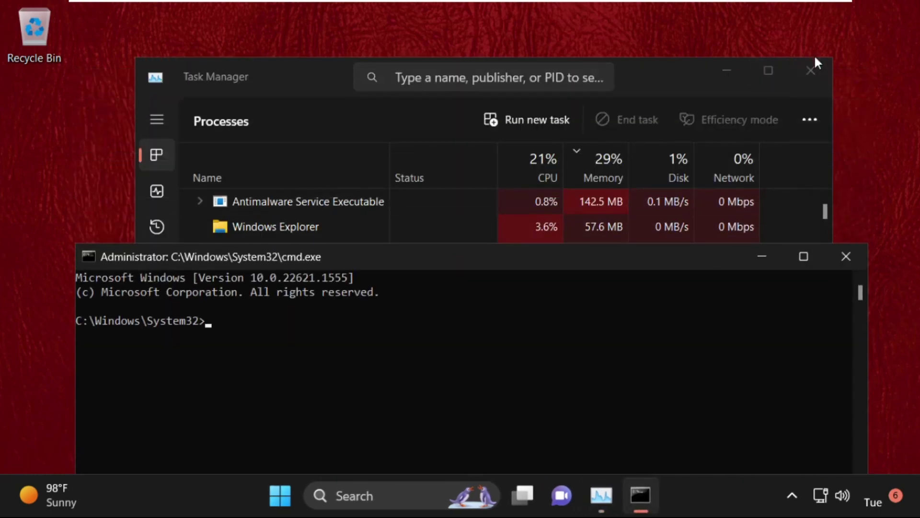
left_click(811, 70)
left_click_drag(592, 257, 593, 85)
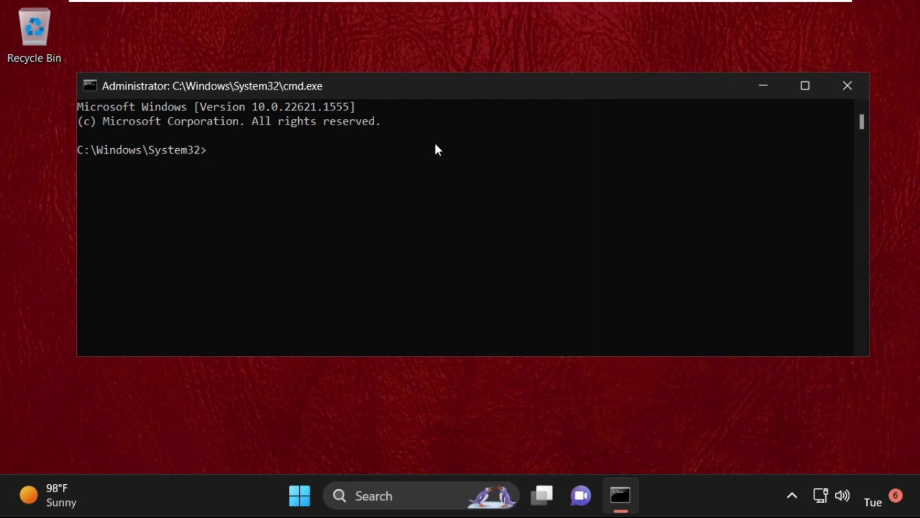
type("sf")
type("c ")
type("/scan")
type("file")
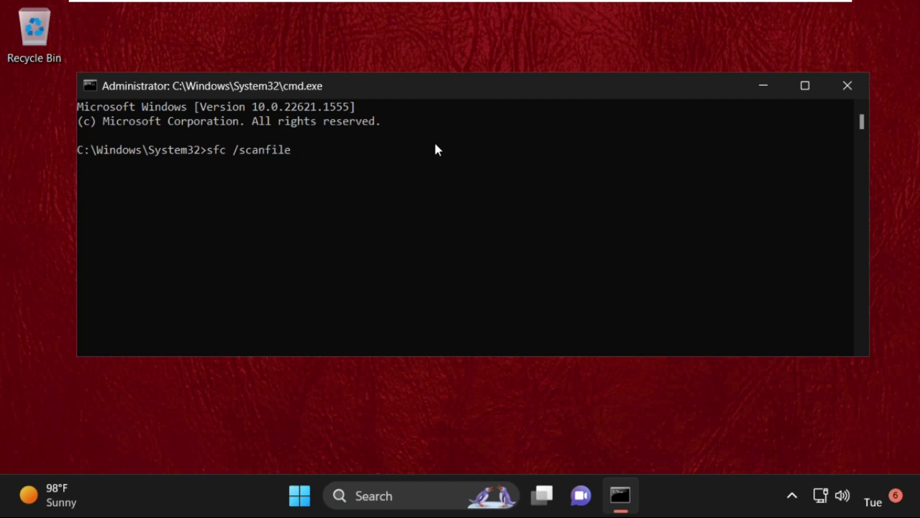
type("=")
type("c:\\")
type("wind")
type("ows\\s")
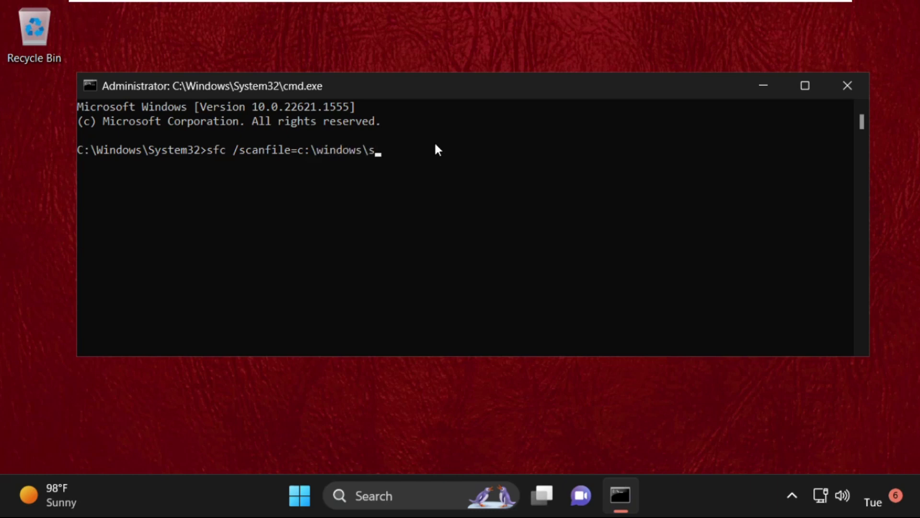
type("ystem32\\iefra")
type("m")
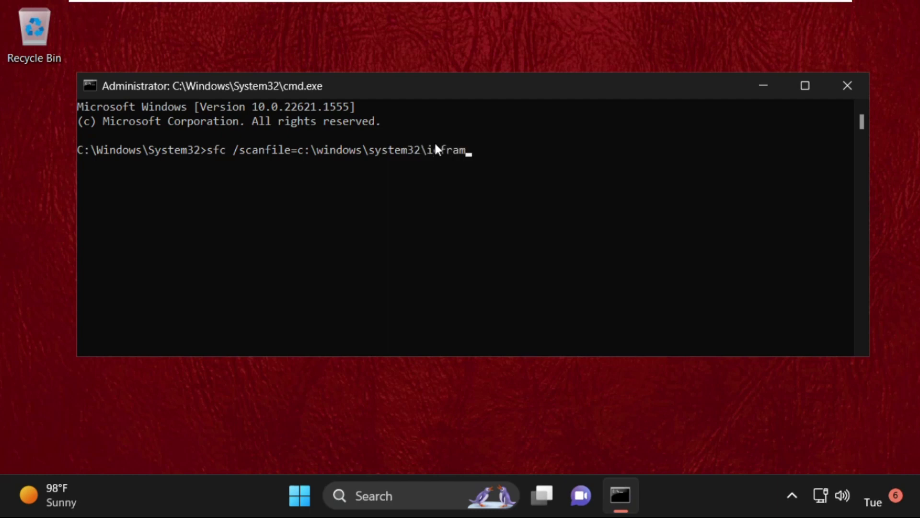
type("e.d")
type("ll")
key("Return")
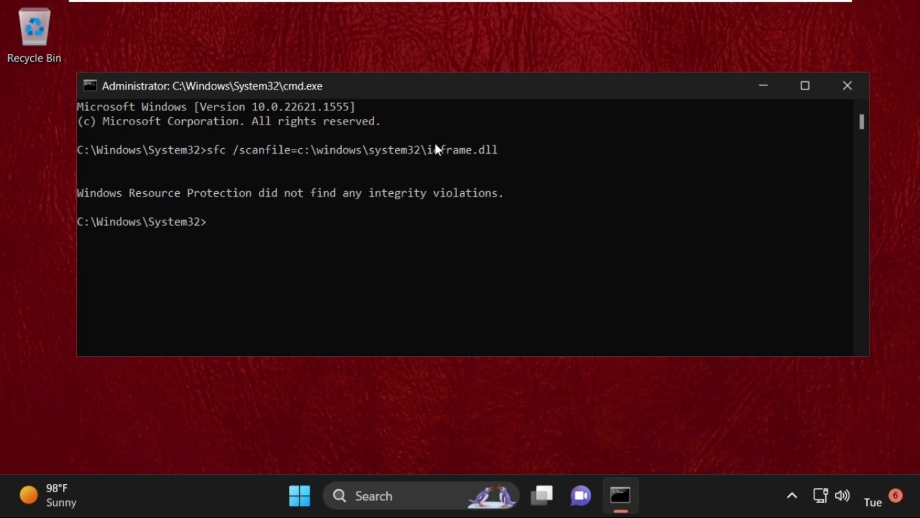
type("sfc ")
type("/ver")
type("ifyfil")
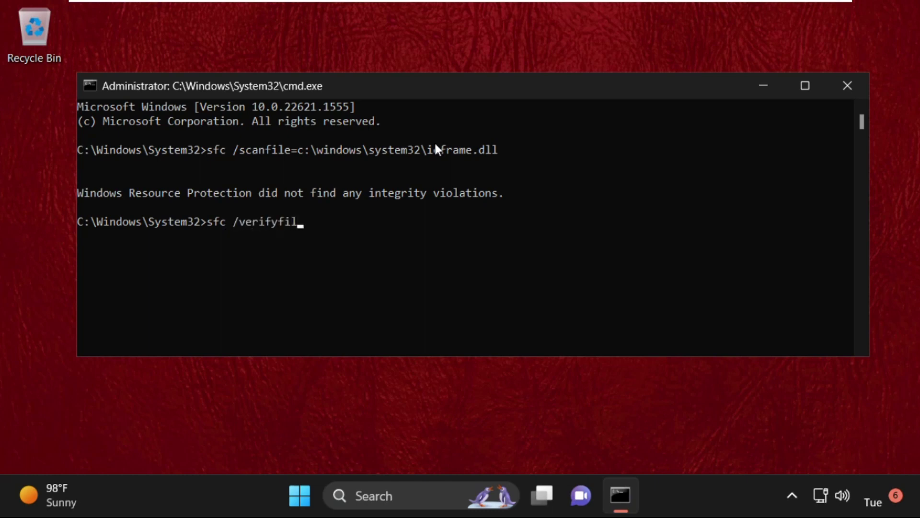
type("e=c:")
type("\\")
type("wind")
type("ows\\")
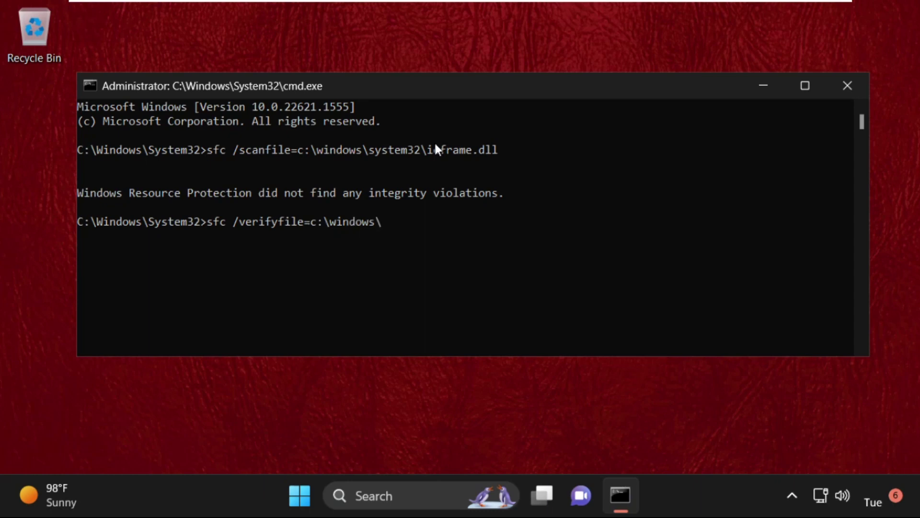
type("syste")
type("m32")
type("\\ie")
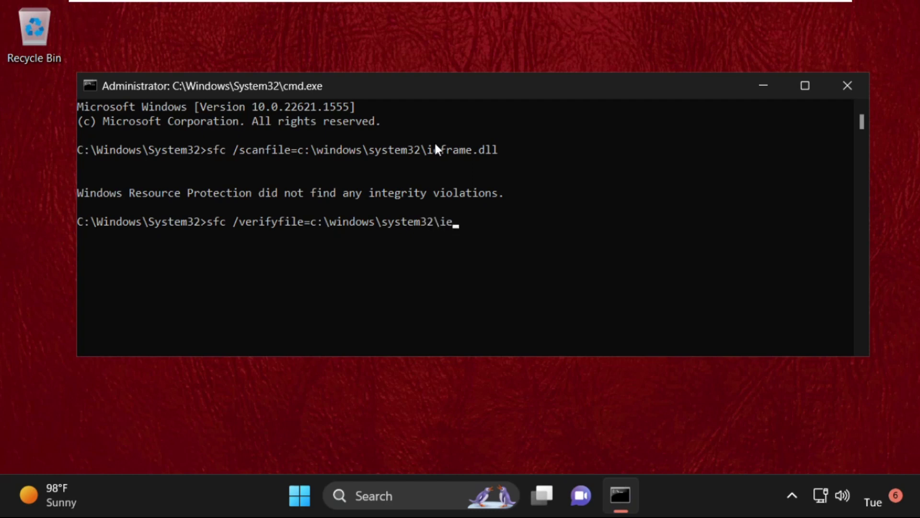
type("frame")
type(".dll")
- Run sfc /verifyfile=c:\windows\system32\ieframe.dll
key("Return")
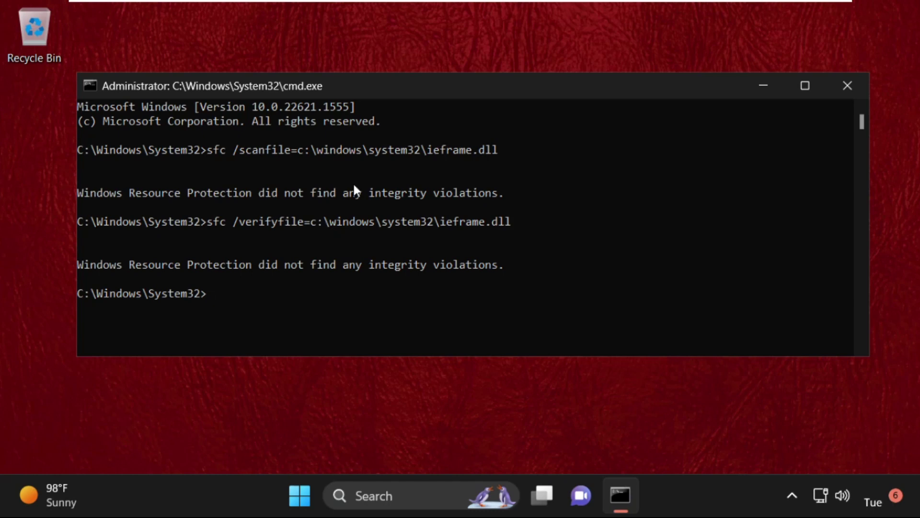
type("ex")
type("it")
- Exit the console and open an administrator Command Prompt from Windows search
key("Return")
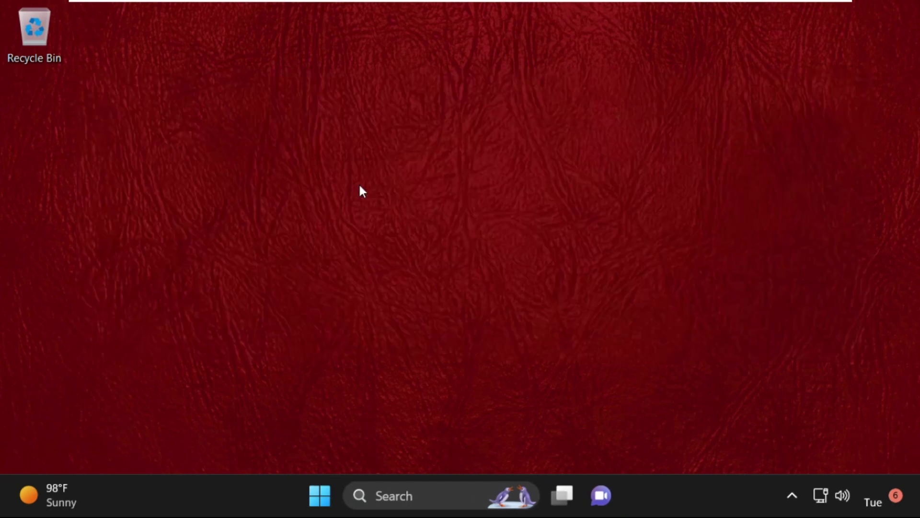
left_click(407, 486)
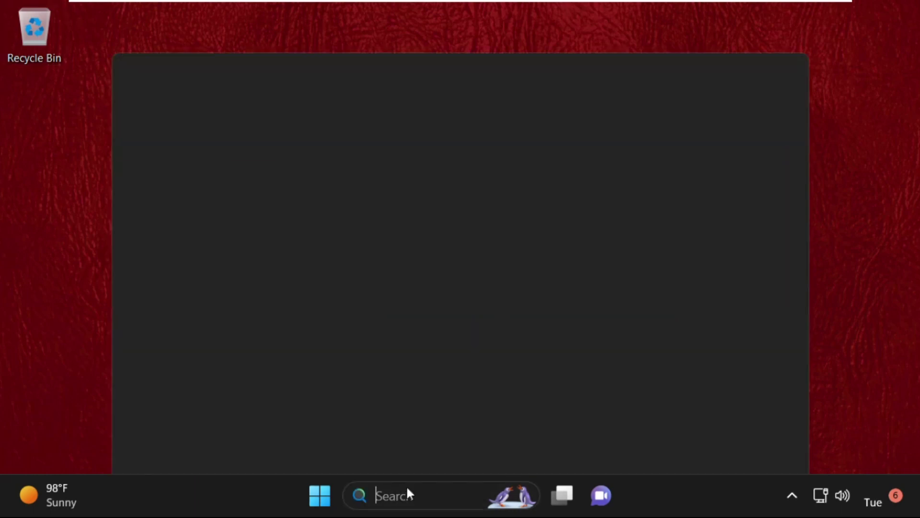
type("cmd")
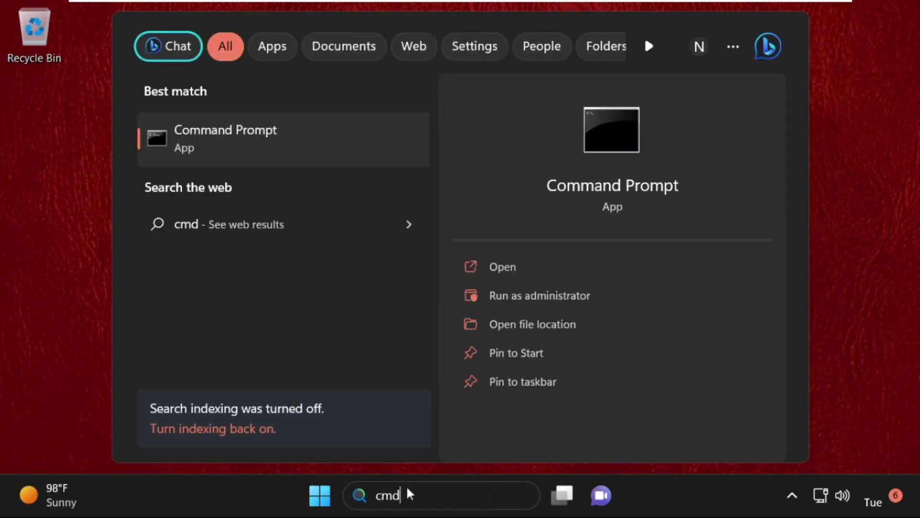
right_click(200, 134)
left_click(262, 171)
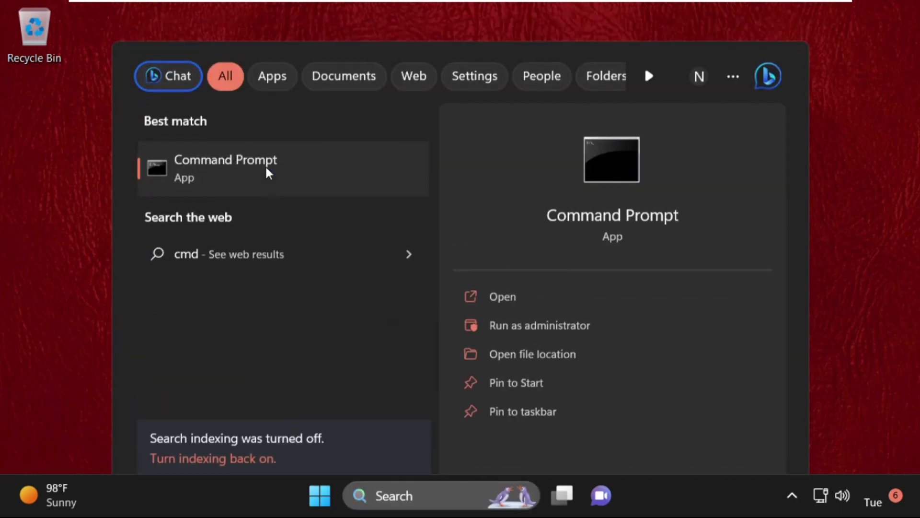
left_click(341, 385)
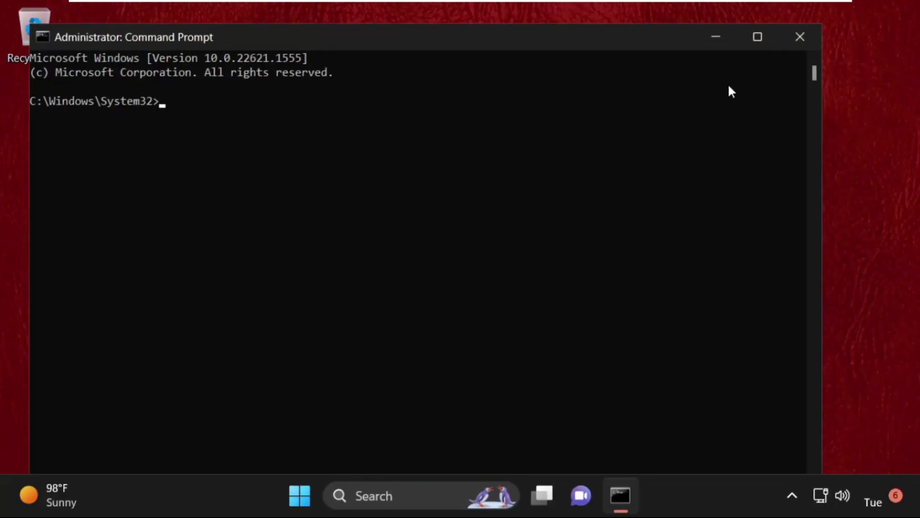
mouse_move(581, 47)
left_mouse_down()
mouse_move(588, 286)
mouse_move(642, 117)
left_mouse_up()
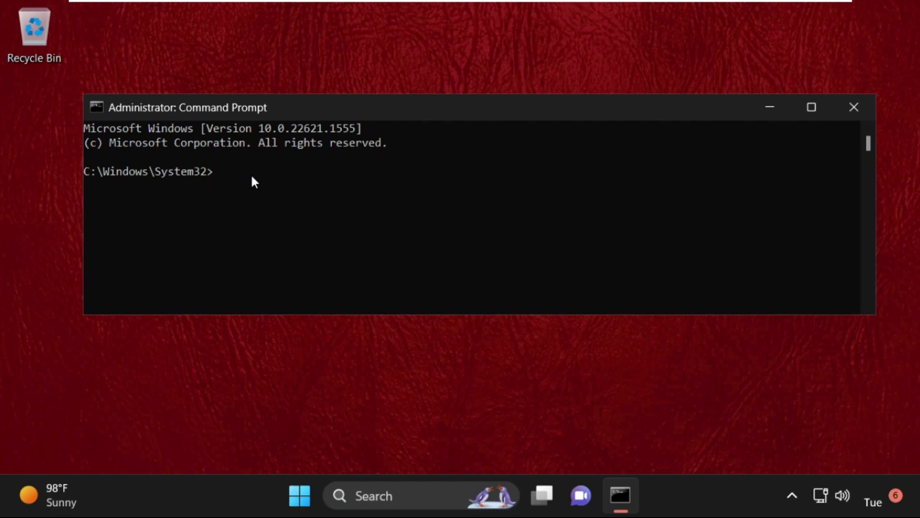
type("fsutil di")
type("r")
type("ty q")
type("uery")
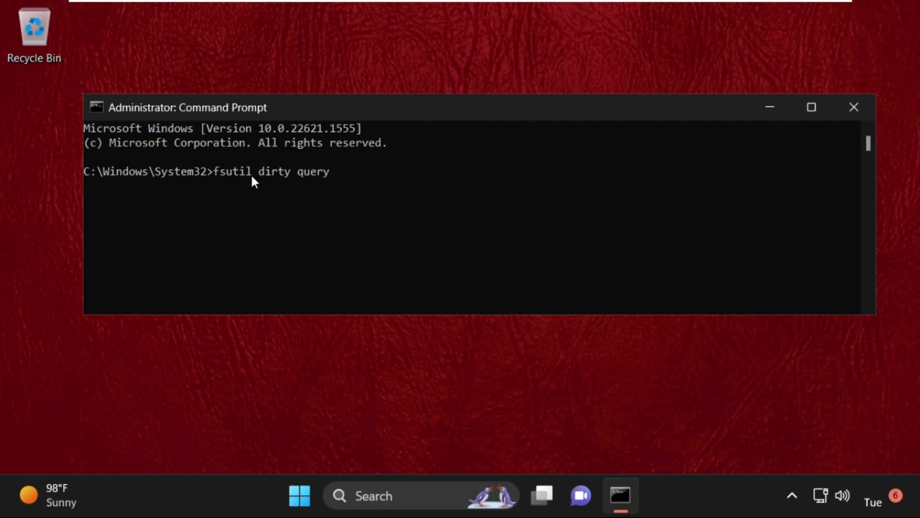
type(" c")
type(":")
- Run fsutil dirty query c: to confirm drive C: is not dirty
key("Return")
type("chkntfs")
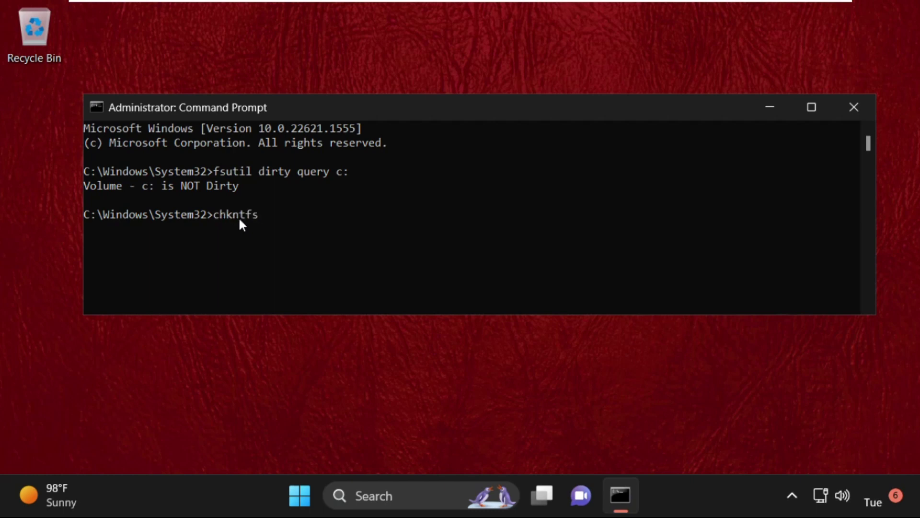
type(" /x ")
type("c:")
- Run chkntfs /x c:, exit the console, and show Start's power options
key("Return")
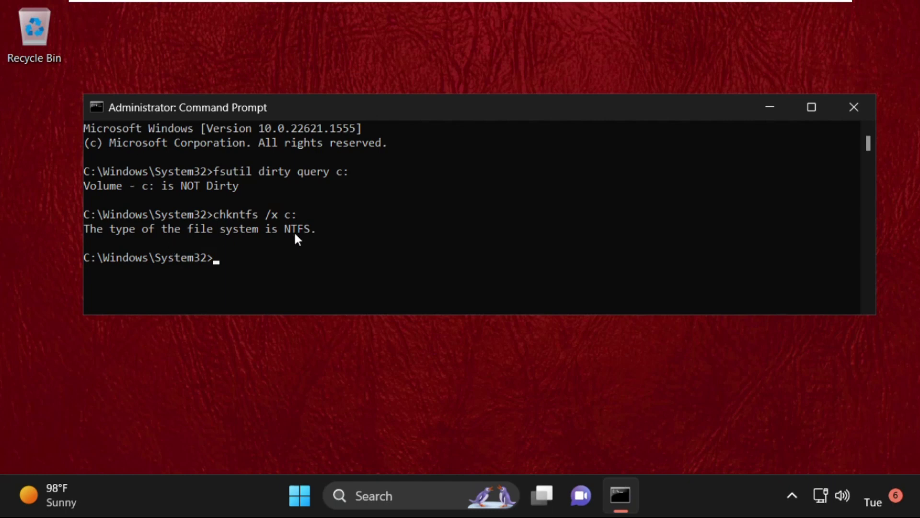
type("ex")
type("it")
key("Return")
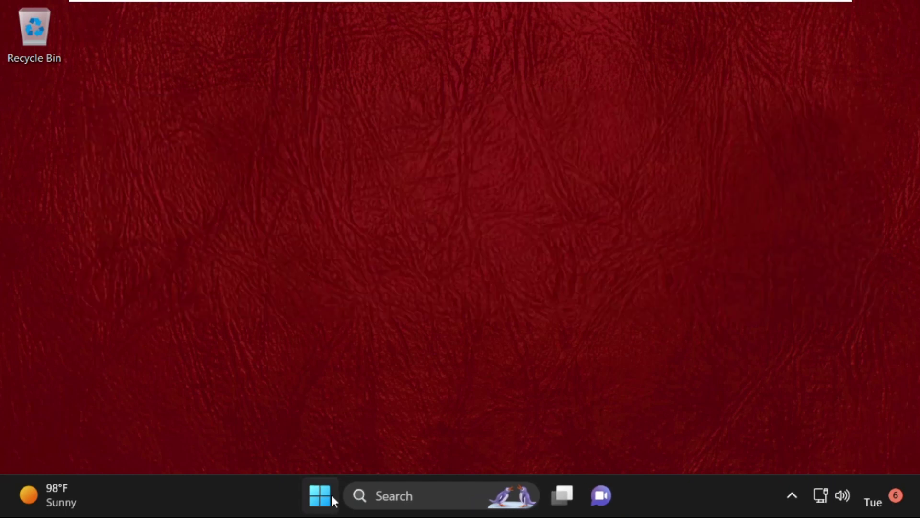
left_click(320, 496)
left_click(684, 432)
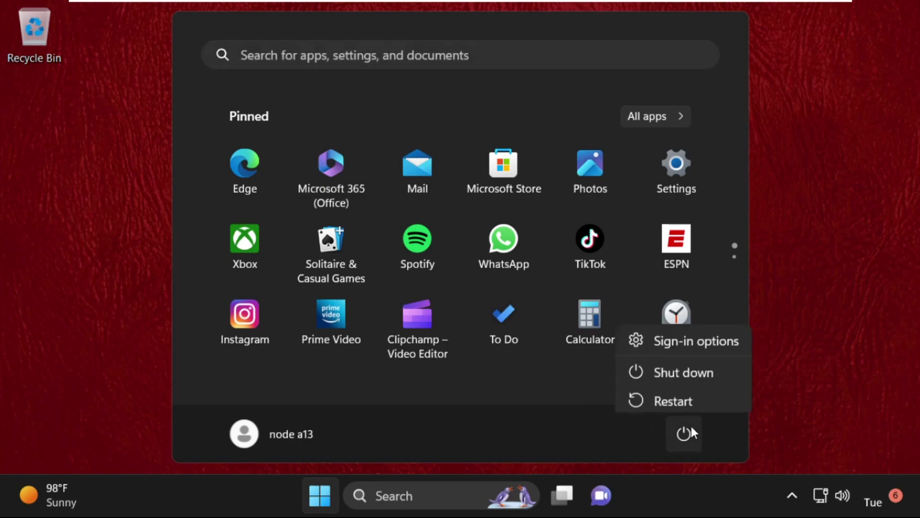